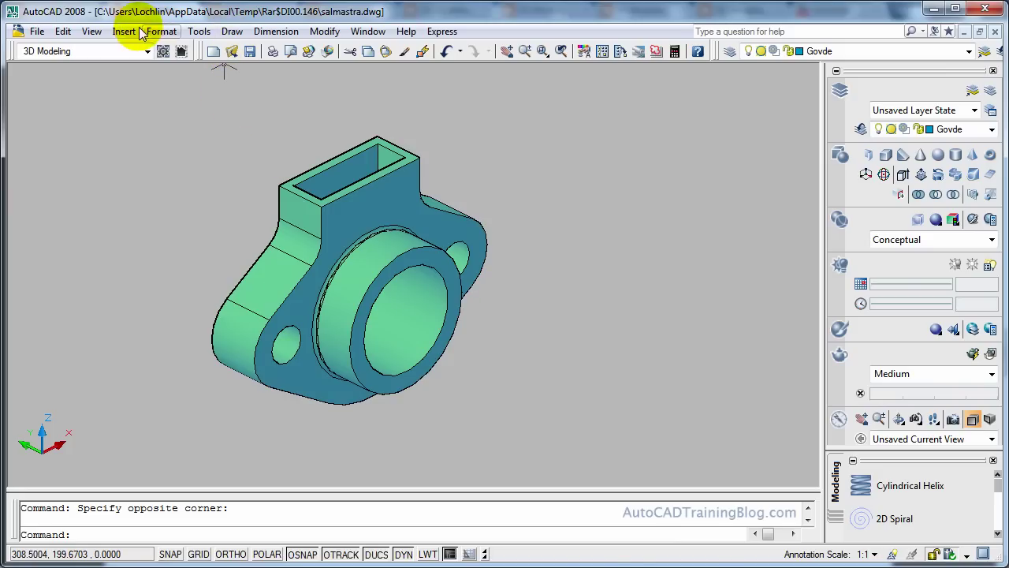
Switch the housing to the Left orthographic view, then clear the model selection.
{"action": "left_click", "coordinate": [91, 31]}
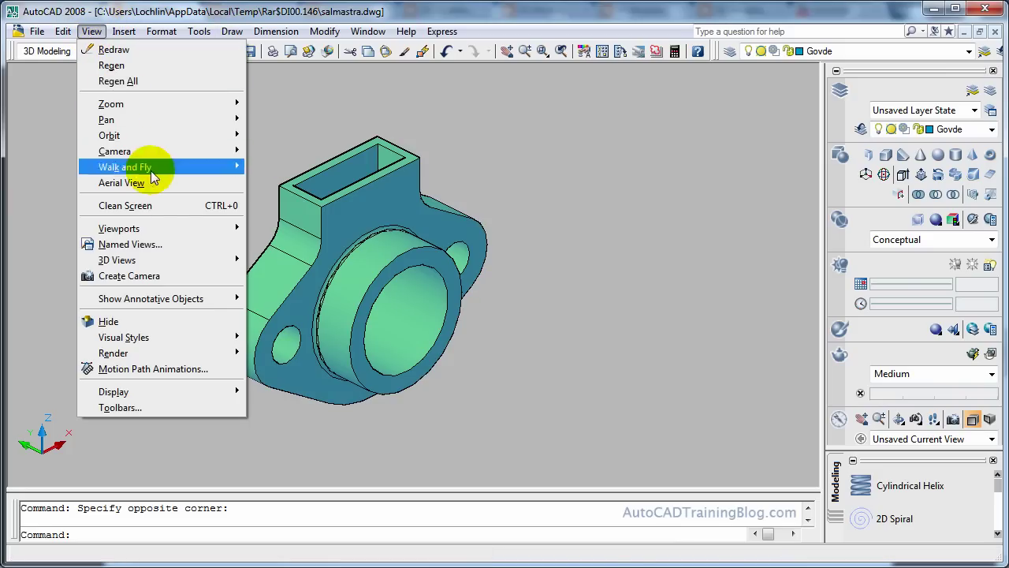
{"action": "mouse_move", "coordinate": [193, 265]}
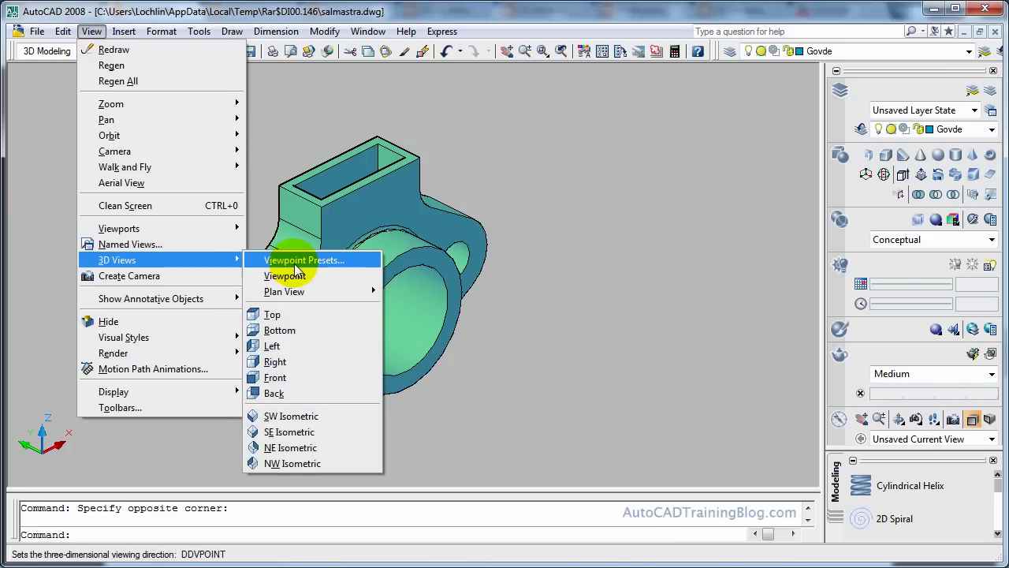
{"action": "left_click", "coordinate": [306, 353]}
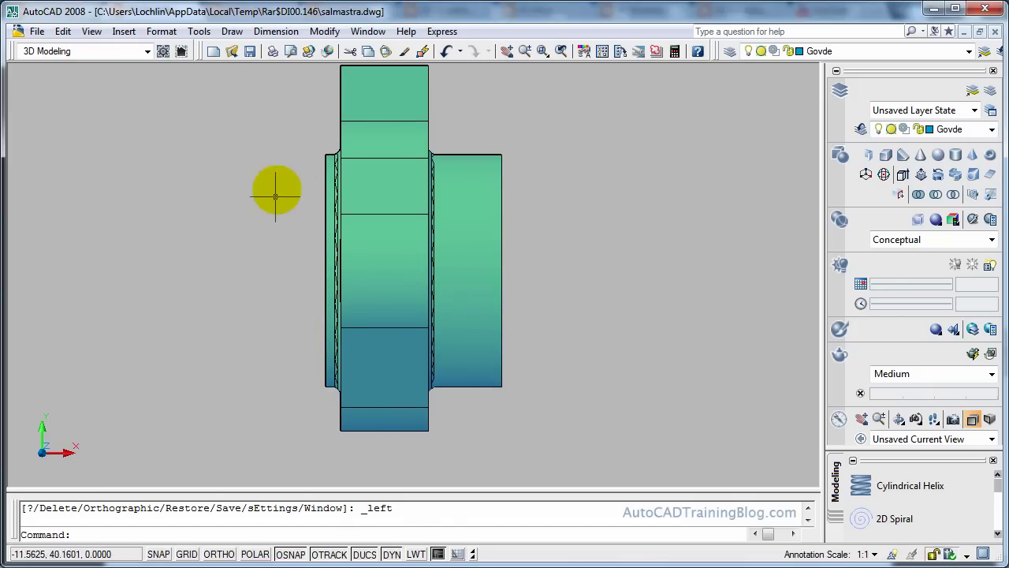
{"action": "left_click", "coordinate": [390, 129]}
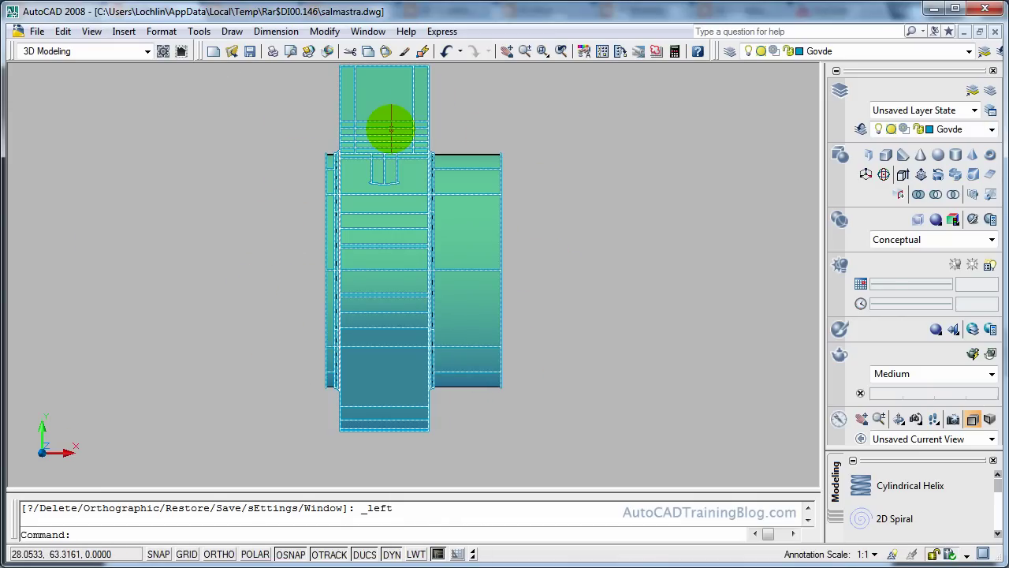
{"action": "key", "text": "Escape"}
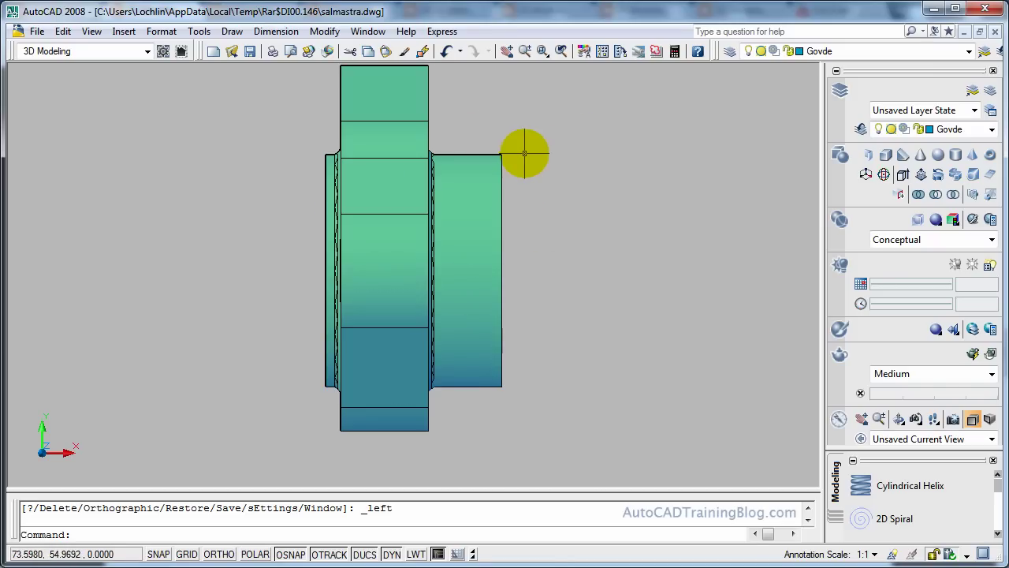
In Flatshot, load the ACAD_ISO02W100 linetype and assign it to obscured lines.
{"action": "left_click", "coordinate": [991, 194]}
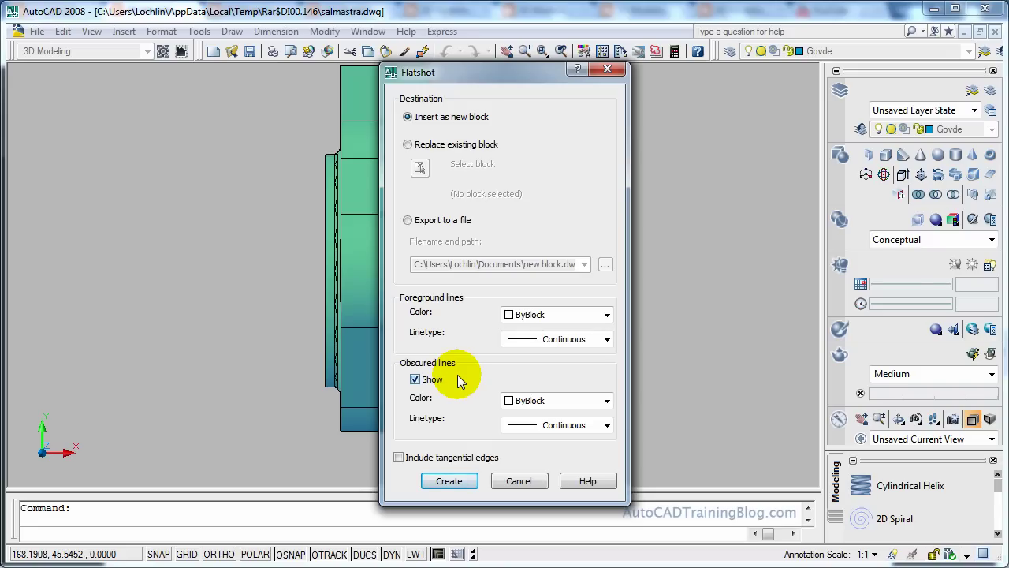
{"action": "left_click", "coordinate": [565, 427]}
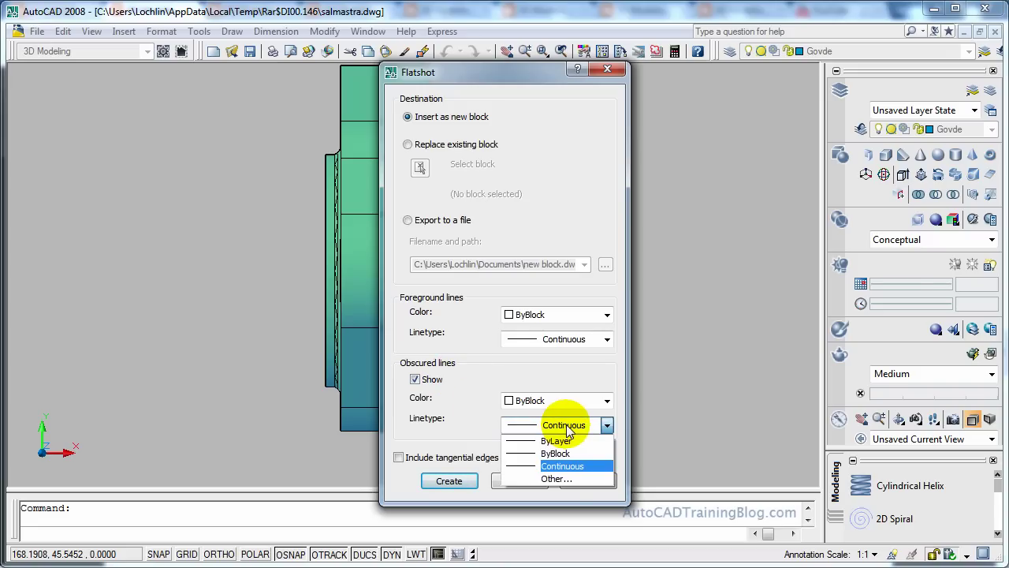
{"action": "left_click", "coordinate": [563, 478]}
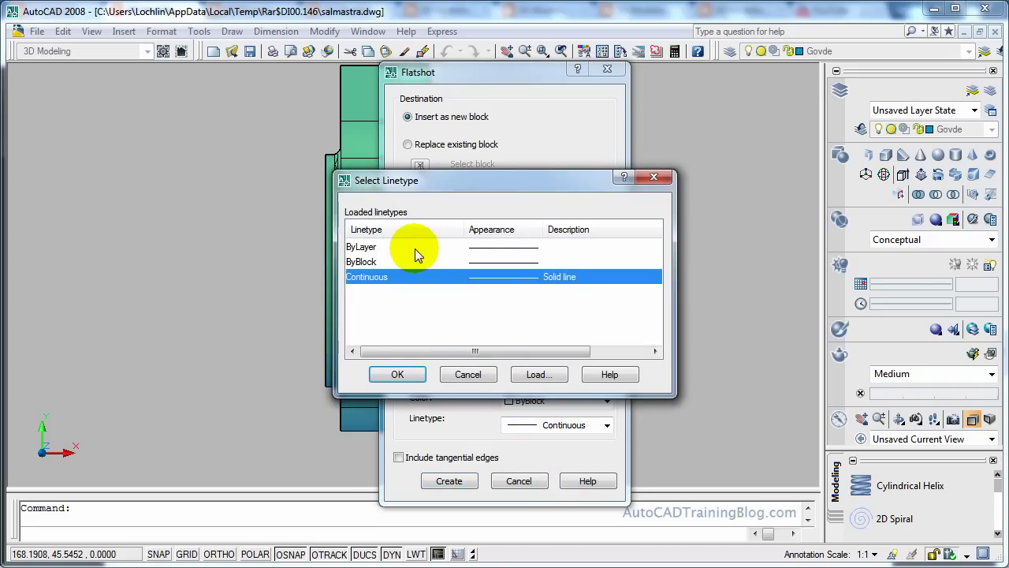
{"action": "left_click", "coordinate": [525, 375]}
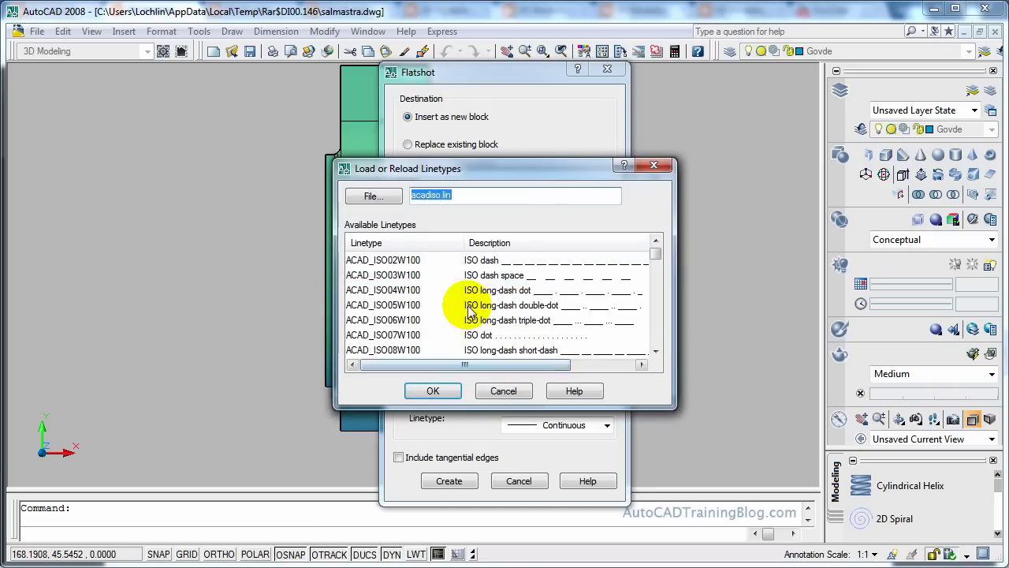
{"action": "left_click", "coordinate": [513, 260]}
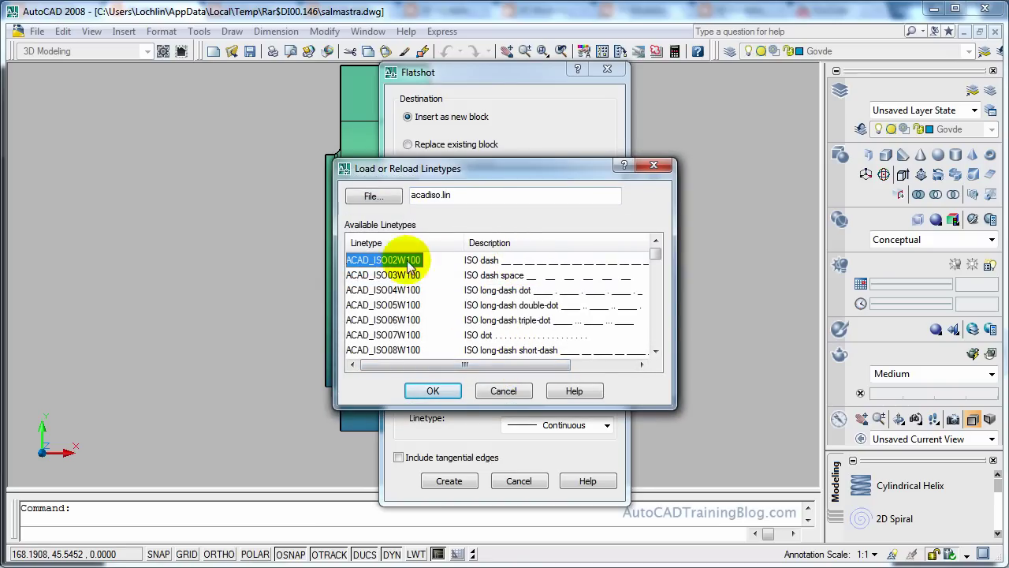
{"action": "left_click", "coordinate": [433, 389]}
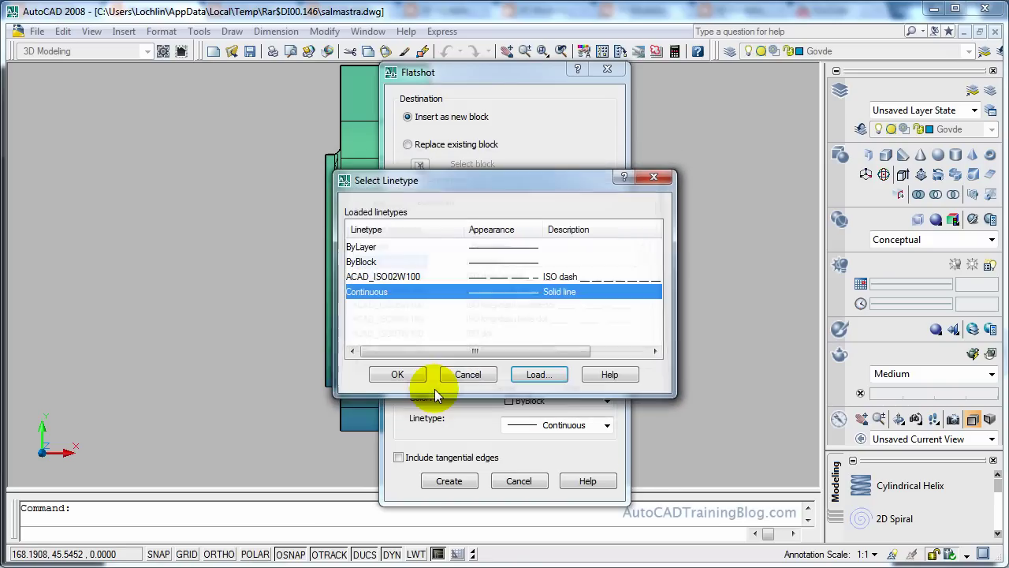
{"action": "left_click", "coordinate": [404, 376]}
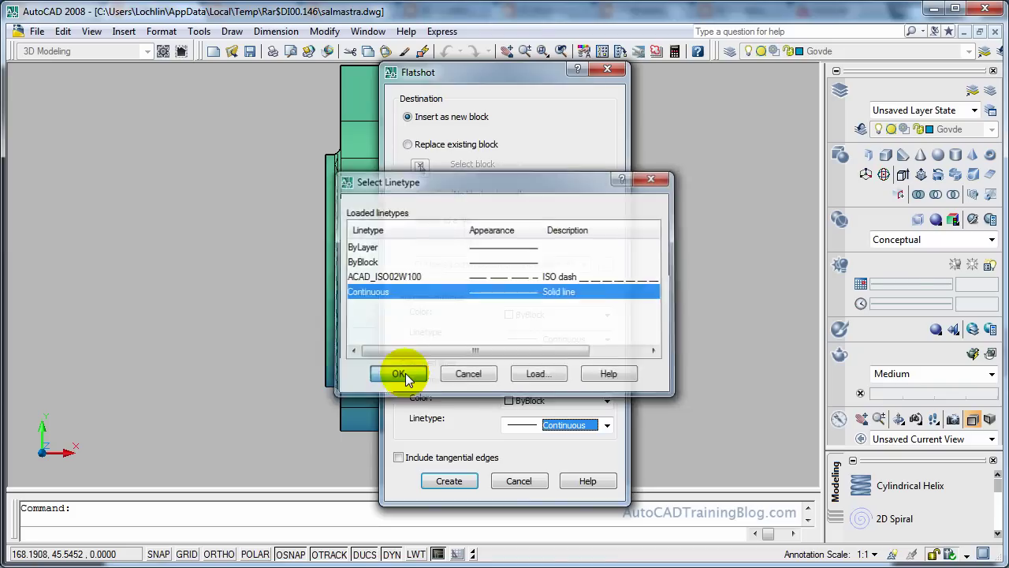
{"action": "left_click", "coordinate": [606, 426]}
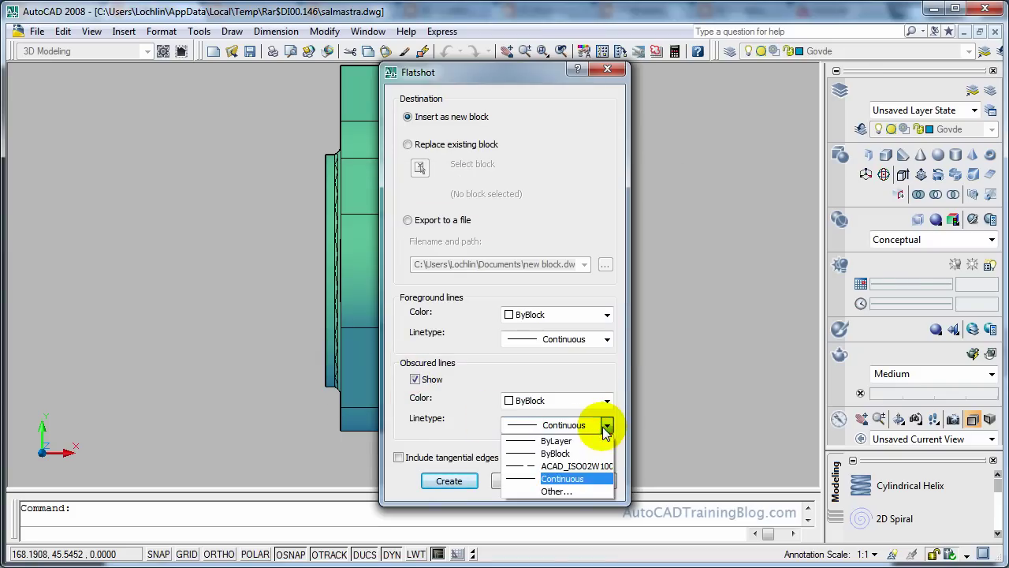
{"action": "left_click", "coordinate": [583, 466]}
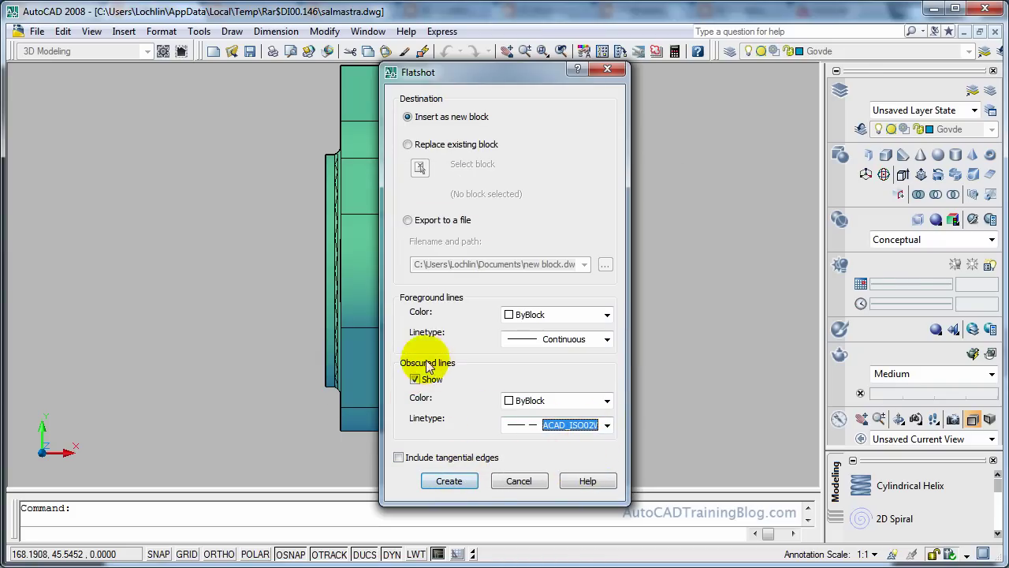
Create the left-view flat block and insert it right of the model at scale 1, rotation 0.
{"action": "left_click", "coordinate": [451, 483]}
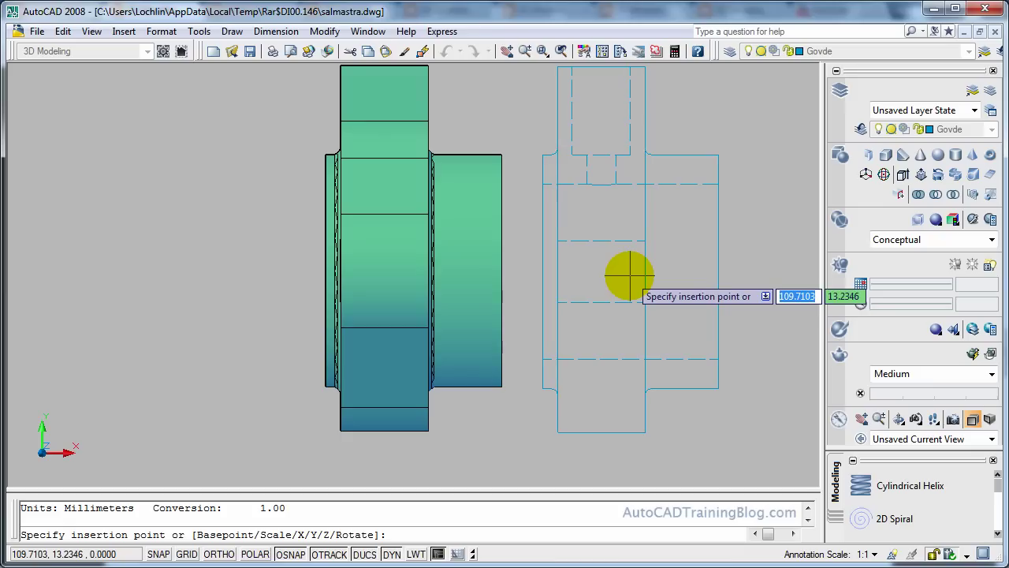
{"action": "left_click", "coordinate": [628, 275]}
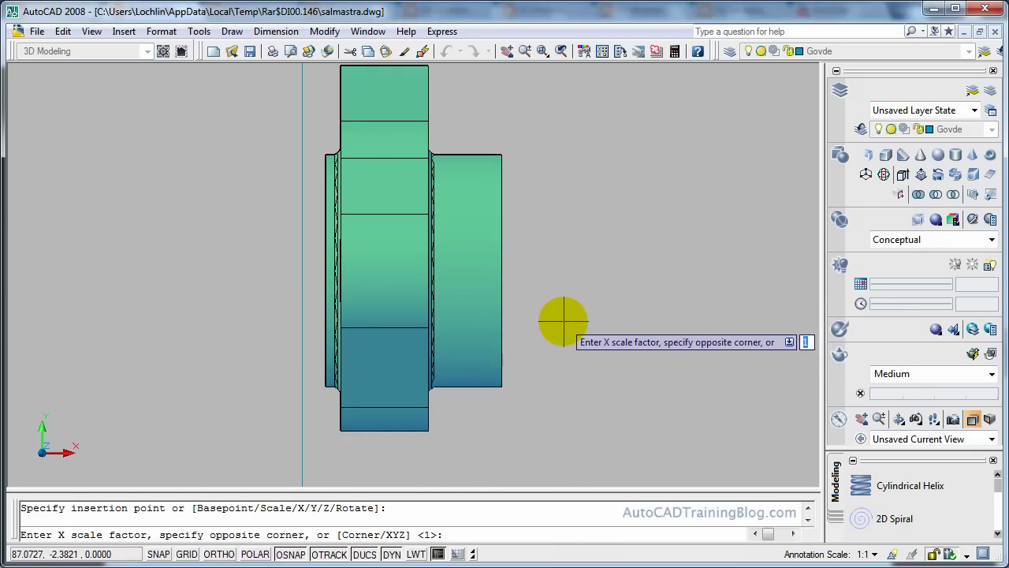
{"action": "key", "text": "Return"}
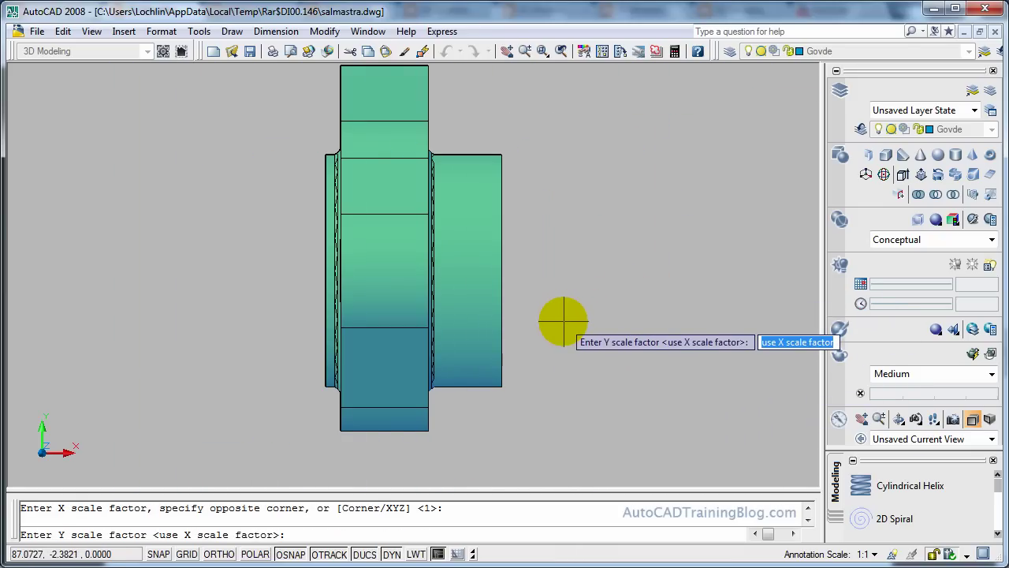
{"action": "key", "text": "Return"}
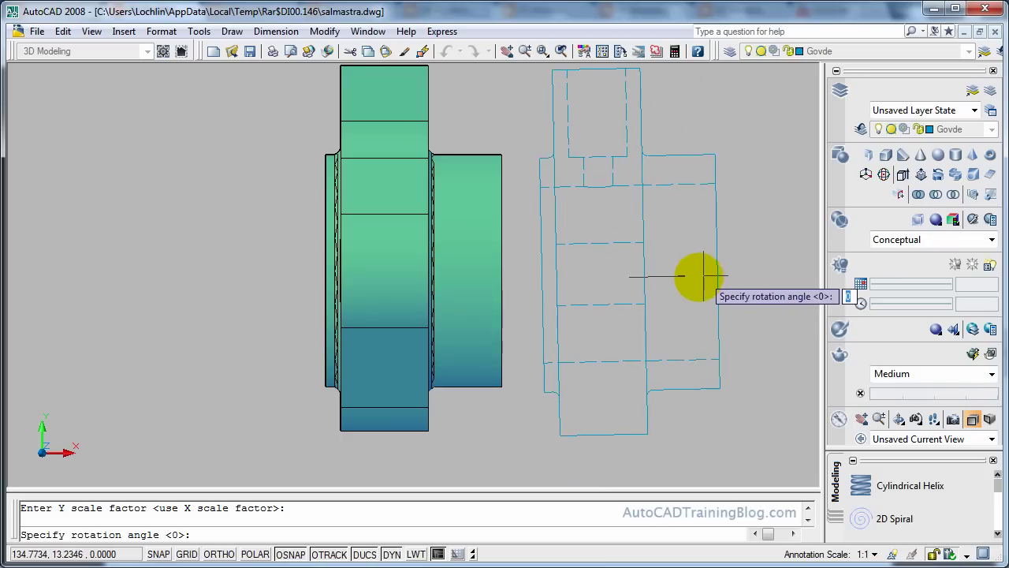
{"action": "key", "text": "Return"}
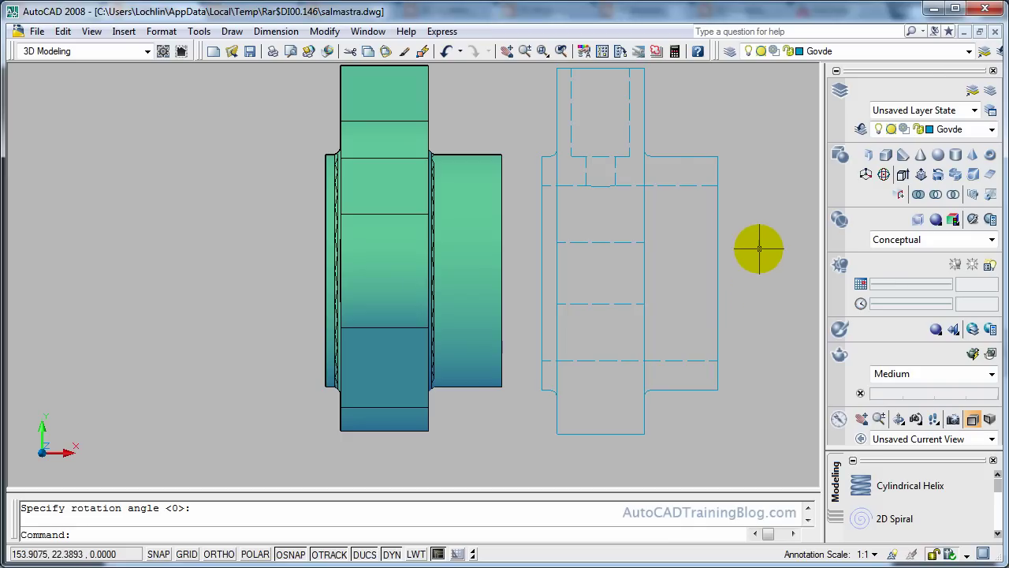
Switch the housing to the Front orthographic view.
{"action": "left_click", "coordinate": [92, 31]}
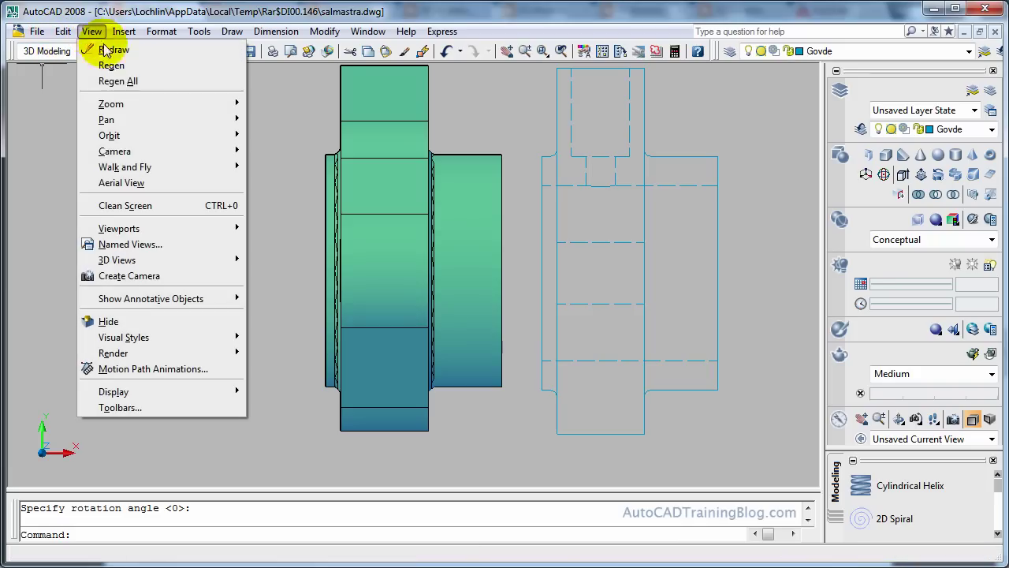
{"action": "mouse_move", "coordinate": [192, 260]}
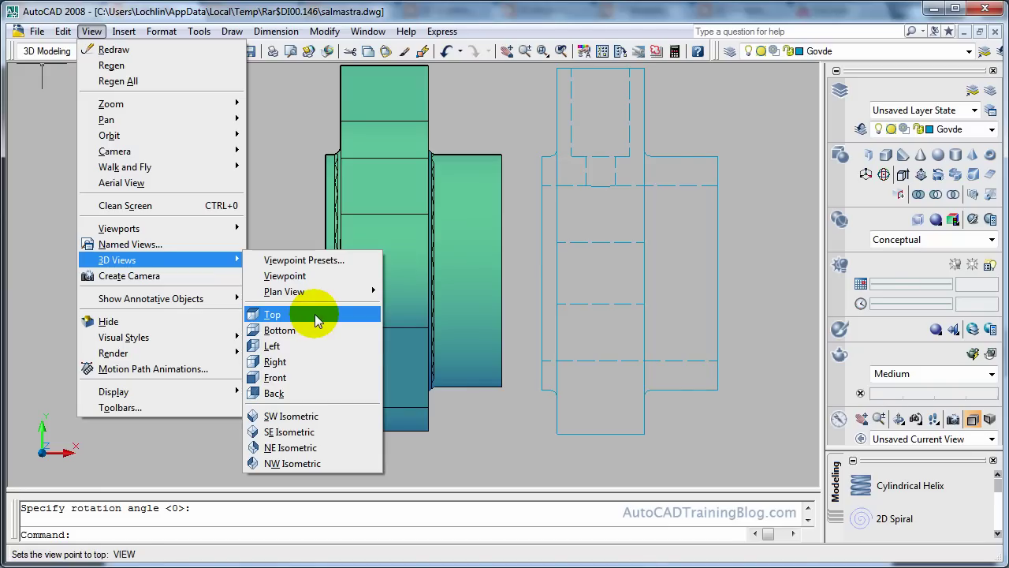
{"action": "left_click", "coordinate": [314, 377]}
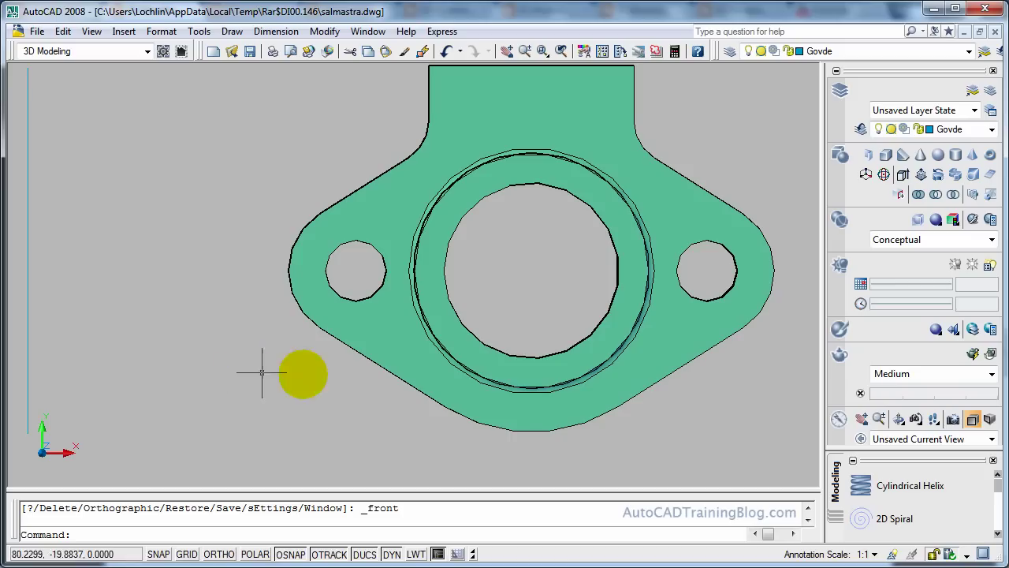
Run Flatshot again and insert the front-view block left of the model at X and Y scale 1.
{"action": "left_click", "coordinate": [992, 197]}
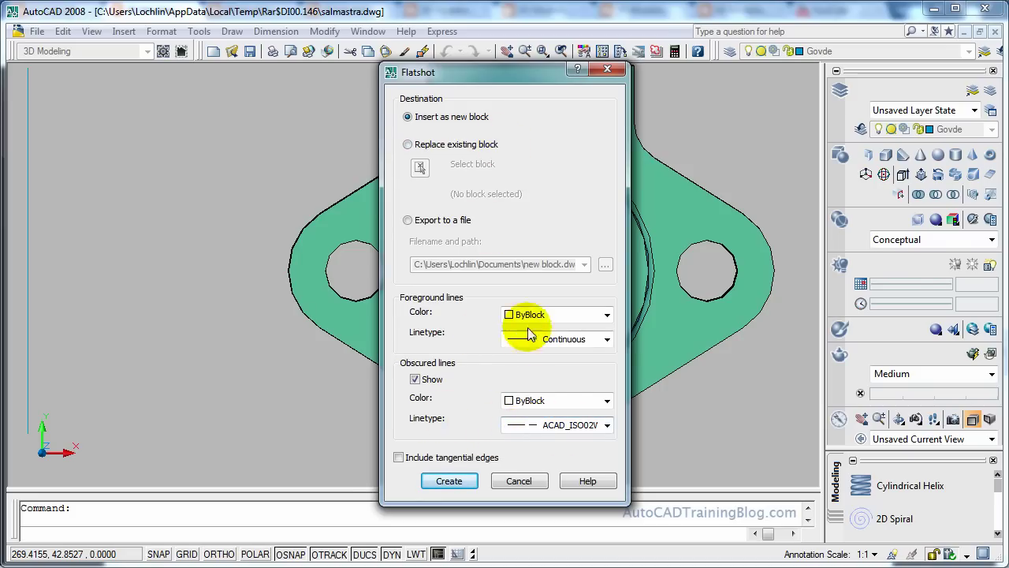
{"action": "left_click", "coordinate": [456, 480]}
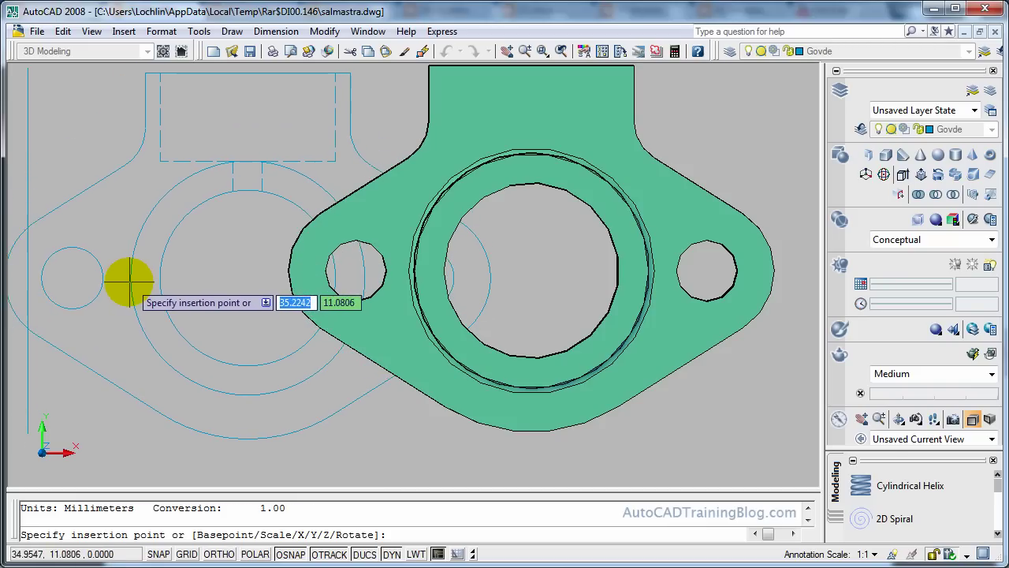
{"action": "left_click", "coordinate": [124, 277]}
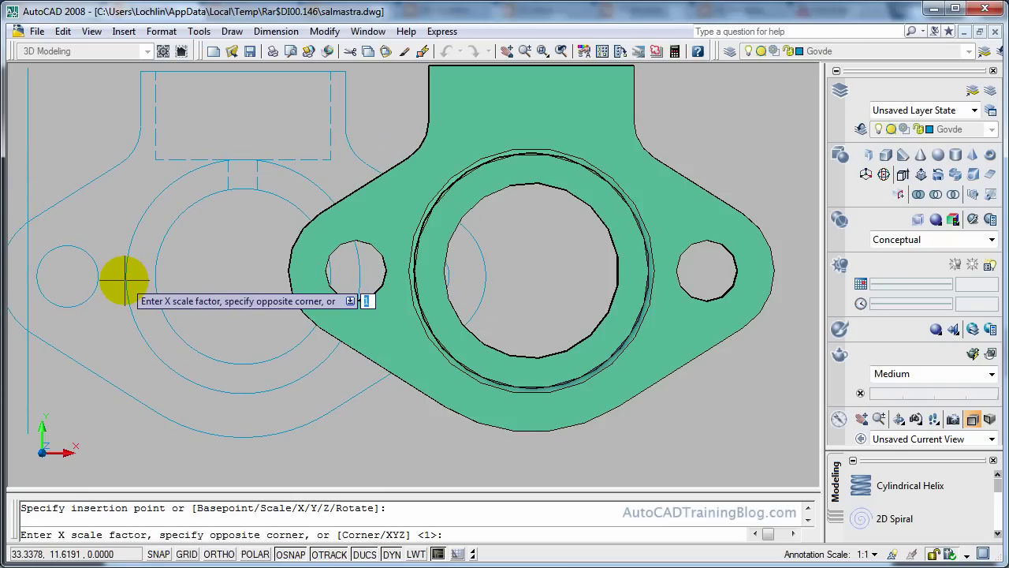
{"action": "key", "text": "Return"}
{"action": "key", "text": "Return"}
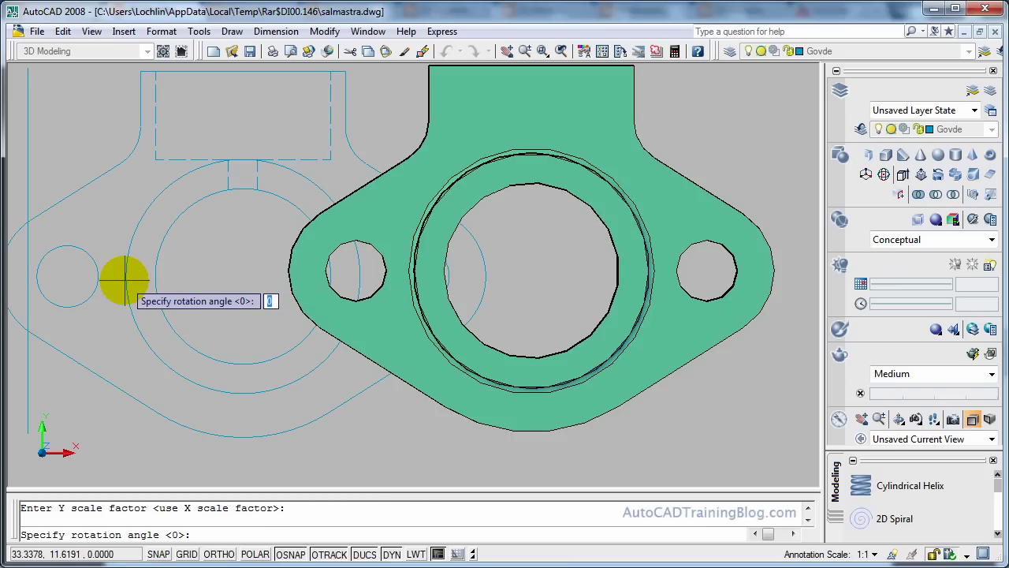
{"action": "key", "text": "Return"}
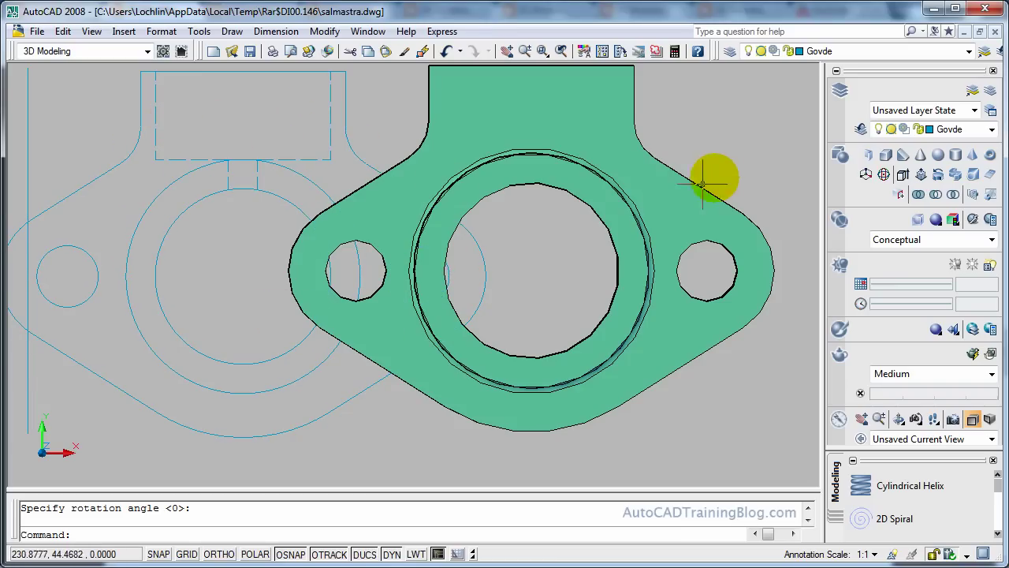
Orbit with 3DORBIT to an angled 3D view of the housing beside both flat blocks.
{"action": "type", "text": "3do"}
{"action": "key", "text": "Return"}
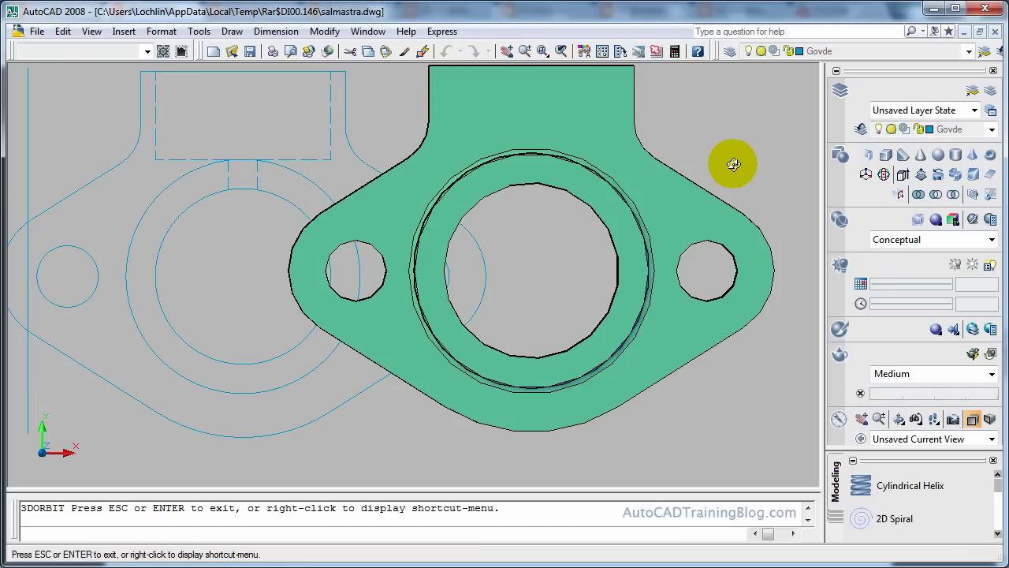
{"action": "left_click_drag", "start_coordinate": [734, 163], "coordinate": [676, 242]}
{"action": "key", "text": "Escape"}
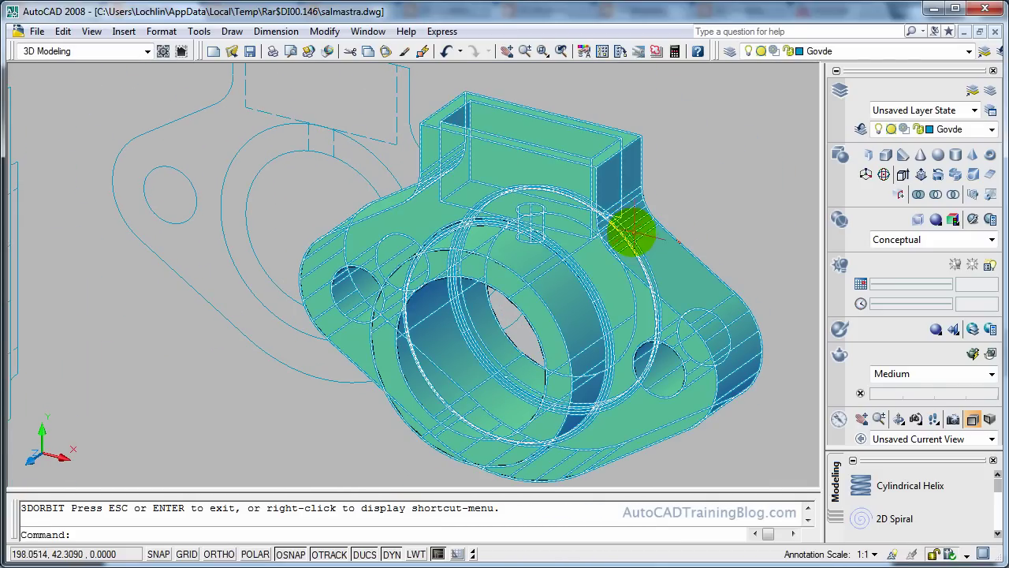